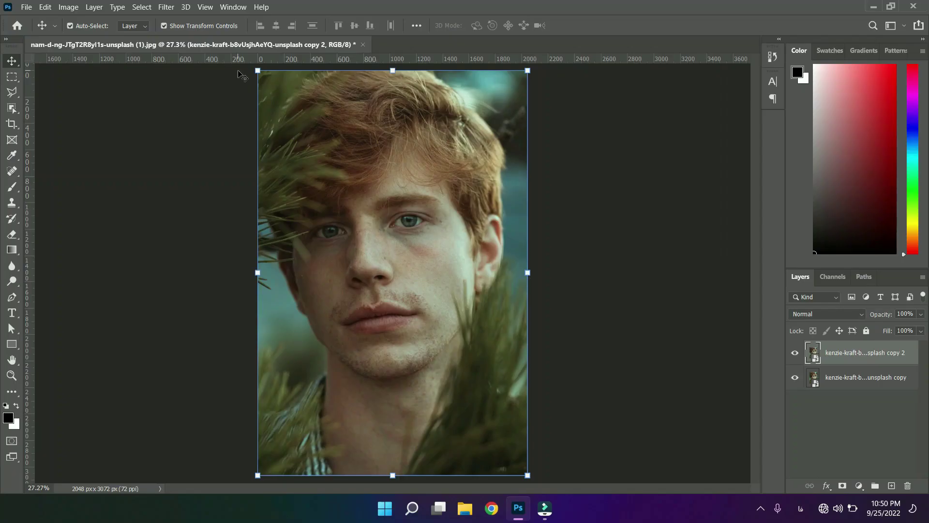
Launch Camera Raw Filter on the top portrait layer and switch it to the B&W Monochrome profile
{"action": "left_click", "coordinate": [166, 7]}
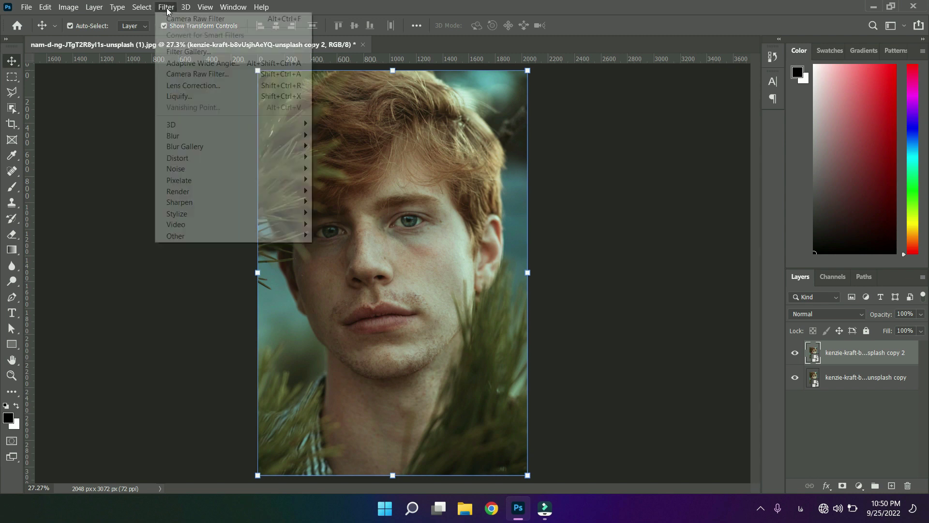
{"action": "left_click", "coordinate": [181, 75]}
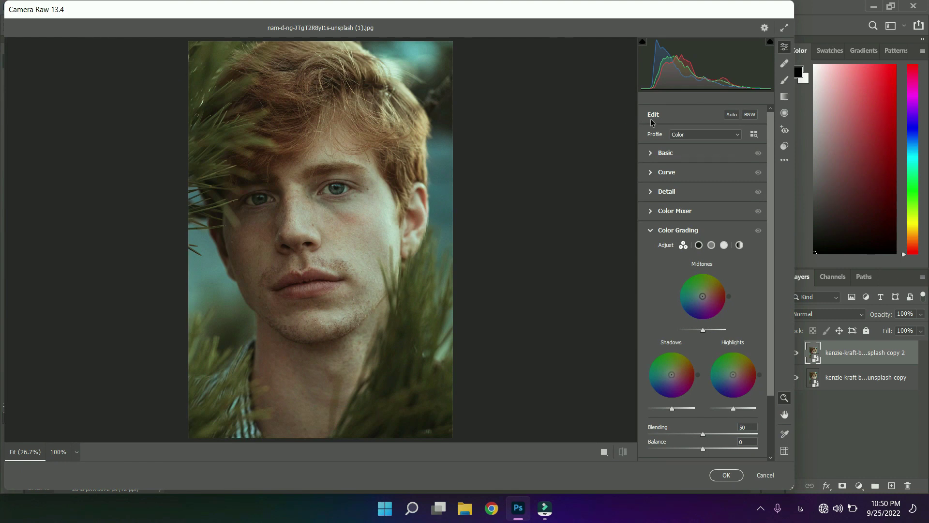
{"action": "left_click", "coordinate": [750, 115]}
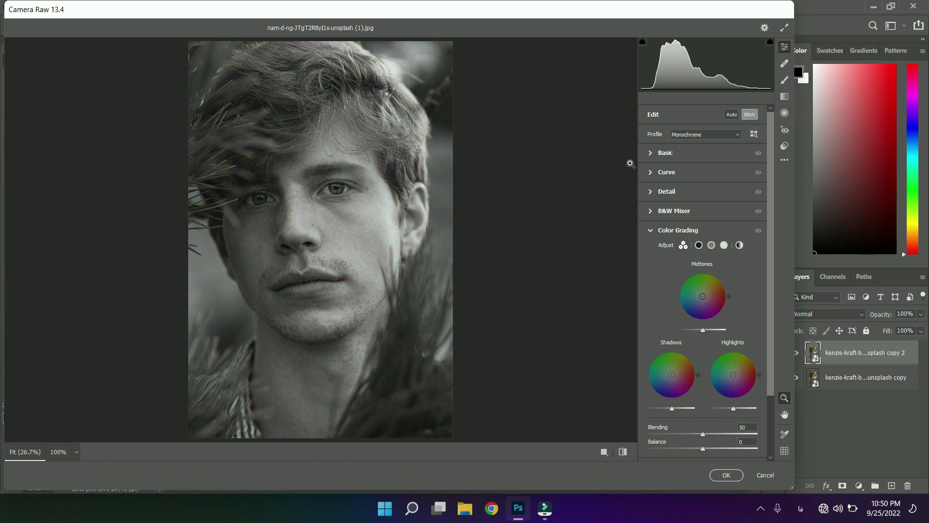
{"action": "left_click", "coordinate": [648, 154]}
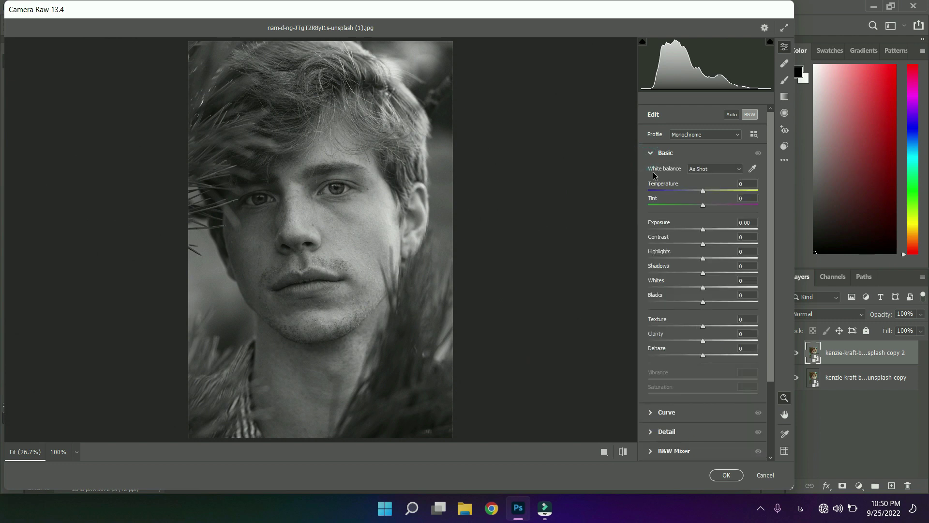
Set Exposure +0.40, Highlights -100, Shadows +41, Blacks +38 and Dehaze +15 in Basic
{"action": "left_click", "coordinate": [703, 229]}
{"action": "left_click_drag", "start_coordinate": [703, 230], "coordinate": [726, 245]}
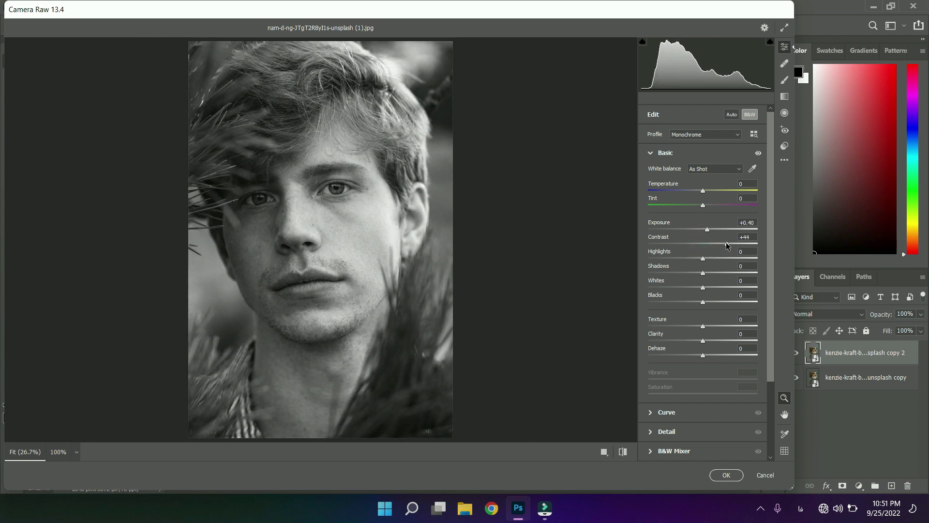
{"action": "left_click_drag", "start_coordinate": [703, 258], "coordinate": [650, 257]}
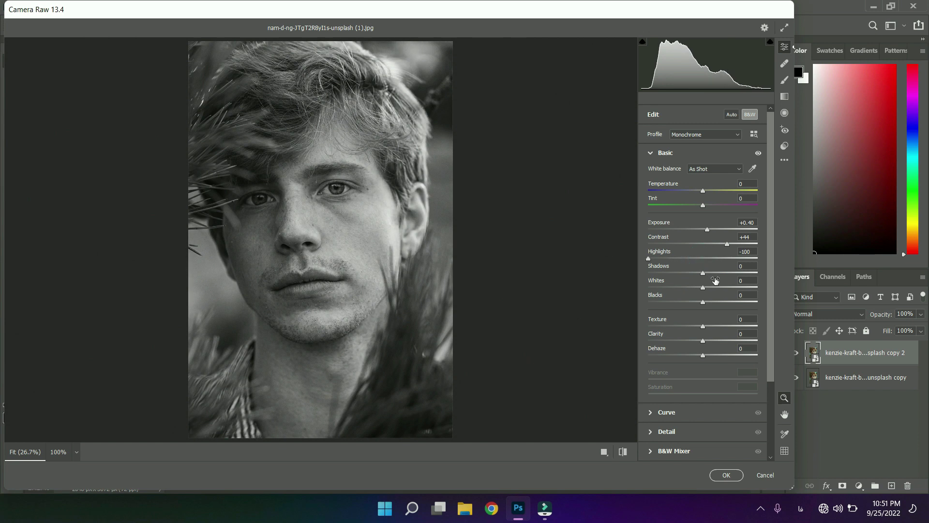
{"action": "left_click_drag", "start_coordinate": [703, 273], "coordinate": [677, 274]}
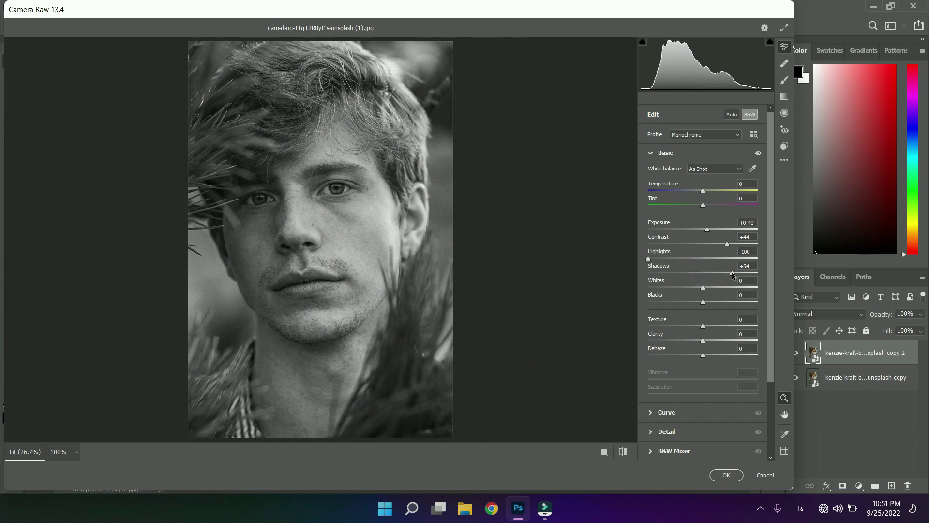
{"action": "mouse_move", "coordinate": [677, 275]}
{"action": "left_mouse_down"}
{"action": "mouse_move", "coordinate": [723, 278]}
{"action": "mouse_move", "coordinate": [596, 273]}
{"action": "left_mouse_up"}
{"action": "mouse_move", "coordinate": [703, 302]}
{"action": "left_mouse_down"}
{"action": "mouse_move", "coordinate": [724, 302]}
{"action": "mouse_move", "coordinate": [719, 342]}
{"action": "left_mouse_up"}
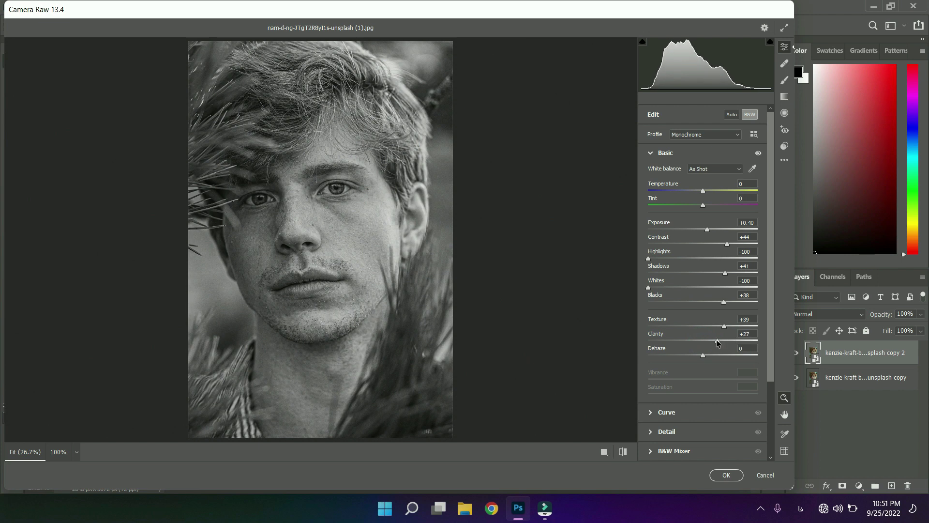
{"action": "left_click_drag", "start_coordinate": [702, 355], "coordinate": [711, 356]}
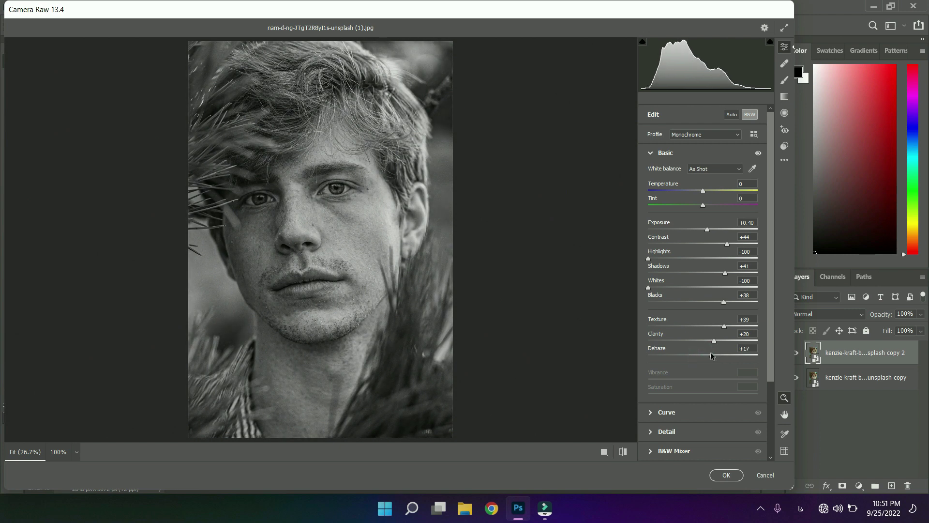
{"action": "left_click_drag", "start_coordinate": [710, 356], "coordinate": [710, 356]}
Raise the point curve's black point and add lower-midtone and highlight points for midtone contrast
{"action": "left_click", "coordinate": [664, 411]}
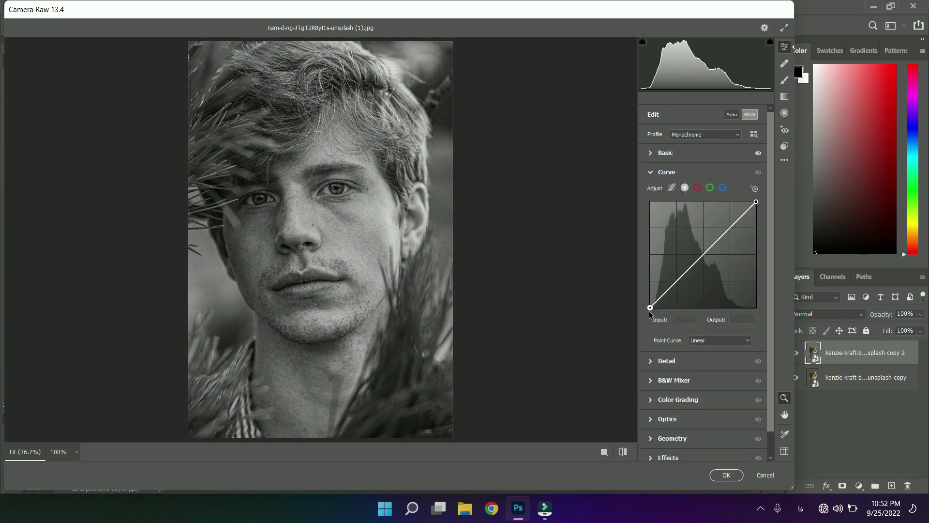
{"action": "left_click_drag", "start_coordinate": [649, 307], "coordinate": [676, 282]}
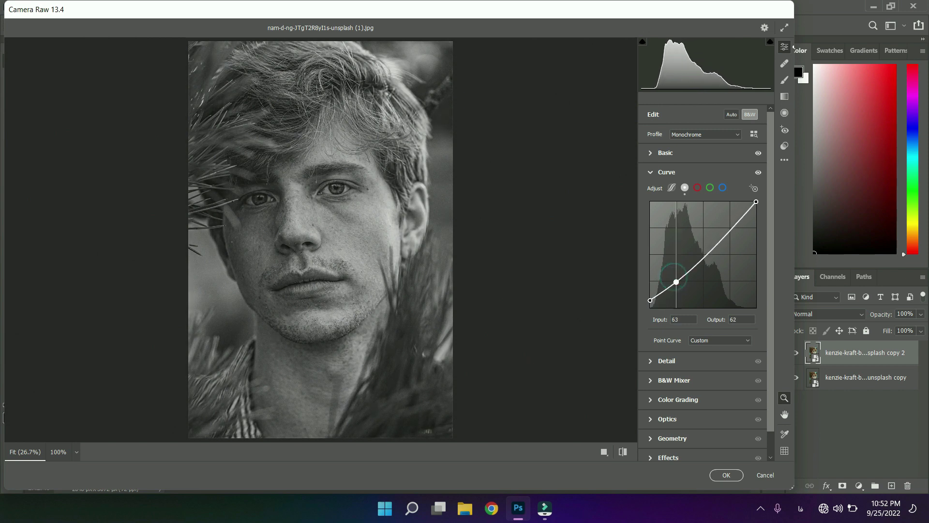
{"action": "left_click_drag", "start_coordinate": [704, 254], "coordinate": [702, 254]}
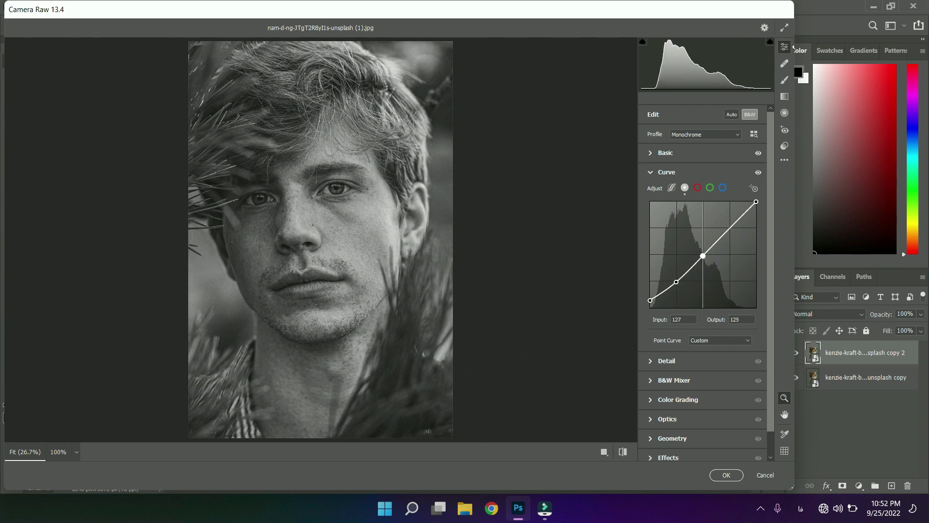
{"action": "left_click_drag", "start_coordinate": [726, 225], "coordinate": [729, 229]}
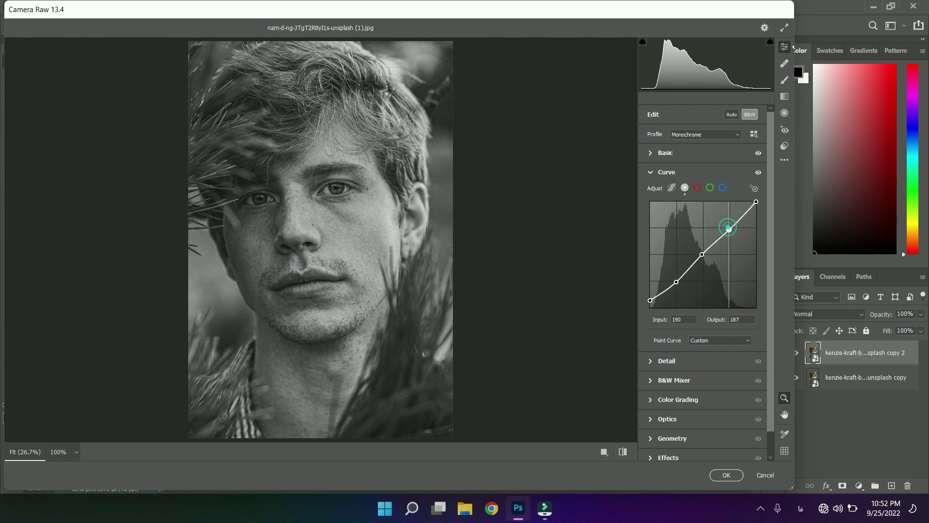
{"action": "left_click_drag", "start_coordinate": [651, 301], "coordinate": [676, 281]}
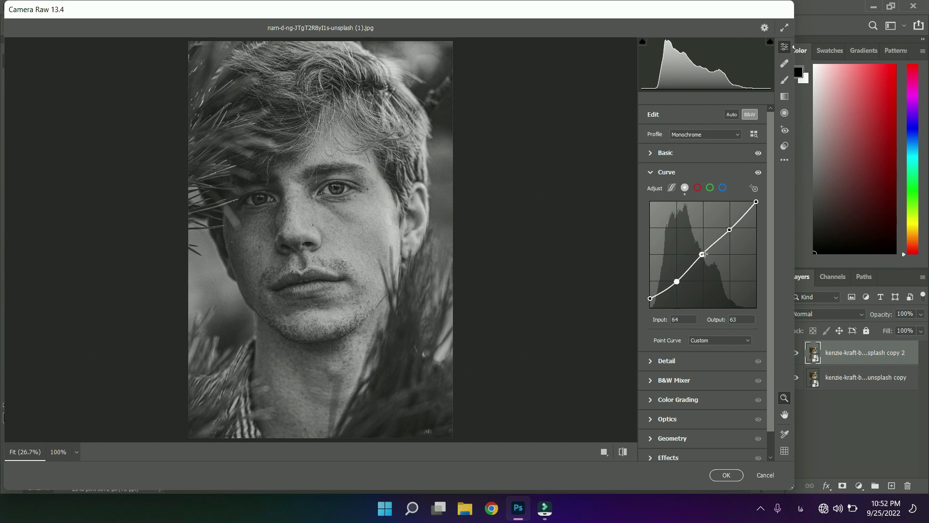
{"action": "mouse_move", "coordinate": [701, 254]}
{"action": "left_mouse_down"}
{"action": "mouse_move", "coordinate": [708, 259]}
{"action": "mouse_move", "coordinate": [701, 252]}
{"action": "left_mouse_up"}
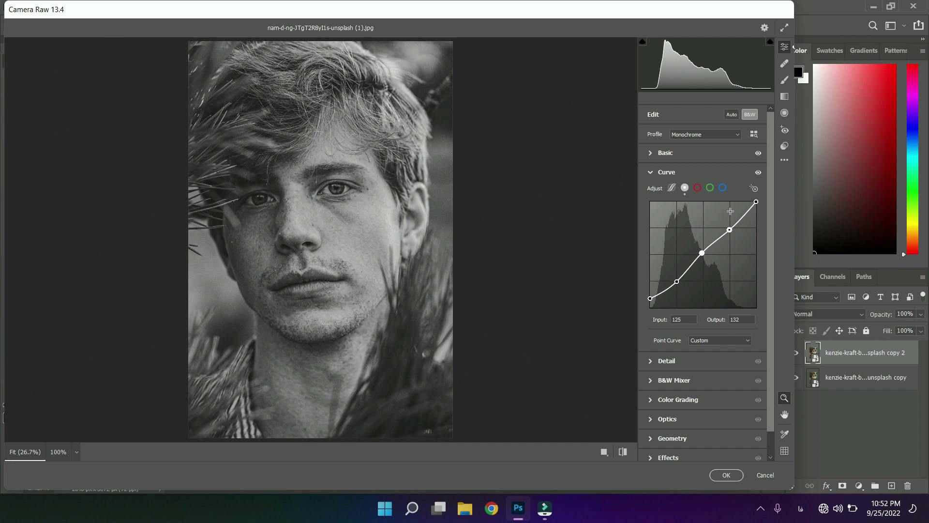
{"action": "scroll", "coordinate": [668, 346], "scroll_direction": "down", "scroll_amount": 1}
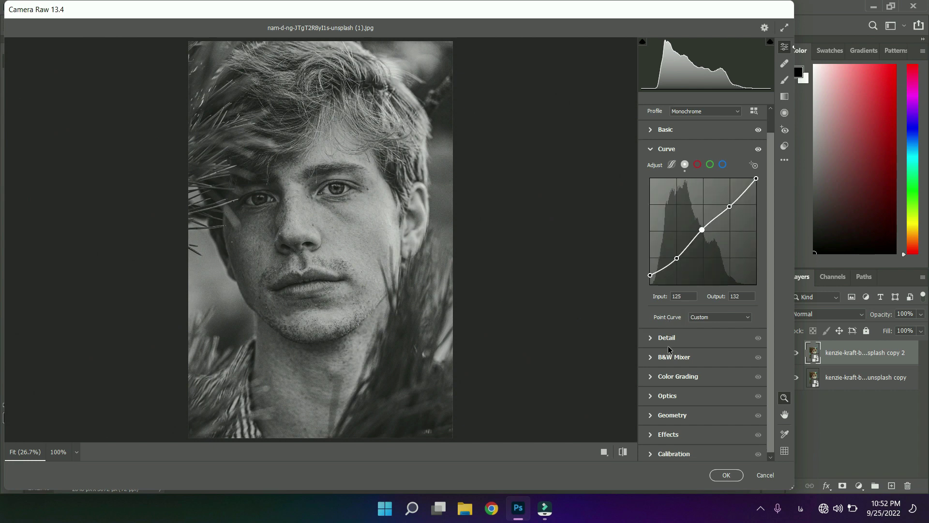
In Detail, set Sharpening to 10, Noise Reduction to 17, and raise colour noise reduction
{"action": "left_click", "coordinate": [649, 341]}
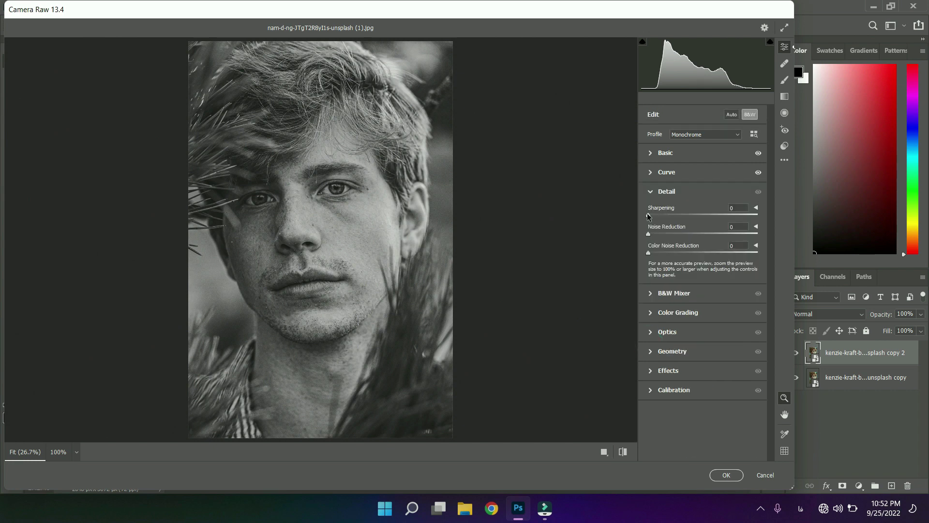
{"action": "mouse_move", "coordinate": [648, 215]}
{"action": "left_mouse_down"}
{"action": "mouse_move", "coordinate": [707, 216]}
{"action": "mouse_move", "coordinate": [657, 214]}
{"action": "left_mouse_up"}
{"action": "left_click_drag", "start_coordinate": [649, 235], "coordinate": [666, 236]}
{"action": "left_click_drag", "start_coordinate": [648, 252], "coordinate": [734, 253]}
{"action": "left_click_drag", "start_coordinate": [666, 251], "coordinate": [719, 252]}
In B&W Mixer, set Reds -21, Oranges -14, Yellows +30, Purples -36 and Magentas -35
{"action": "left_click", "coordinate": [651, 295]}
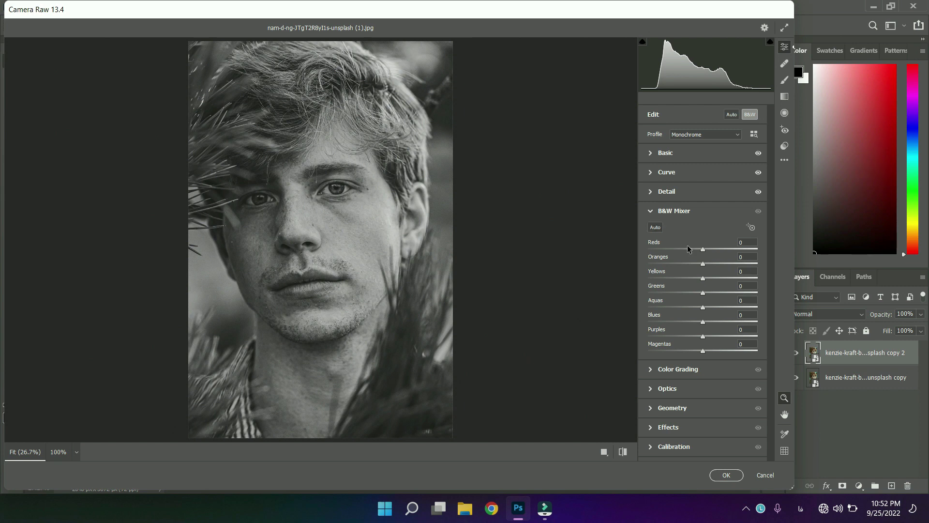
{"action": "mouse_move", "coordinate": [702, 251]}
{"action": "left_mouse_down"}
{"action": "mouse_move", "coordinate": [740, 250]}
{"action": "mouse_move", "coordinate": [692, 251]}
{"action": "left_mouse_up"}
{"action": "left_click_drag", "start_coordinate": [702, 263], "coordinate": [695, 263]}
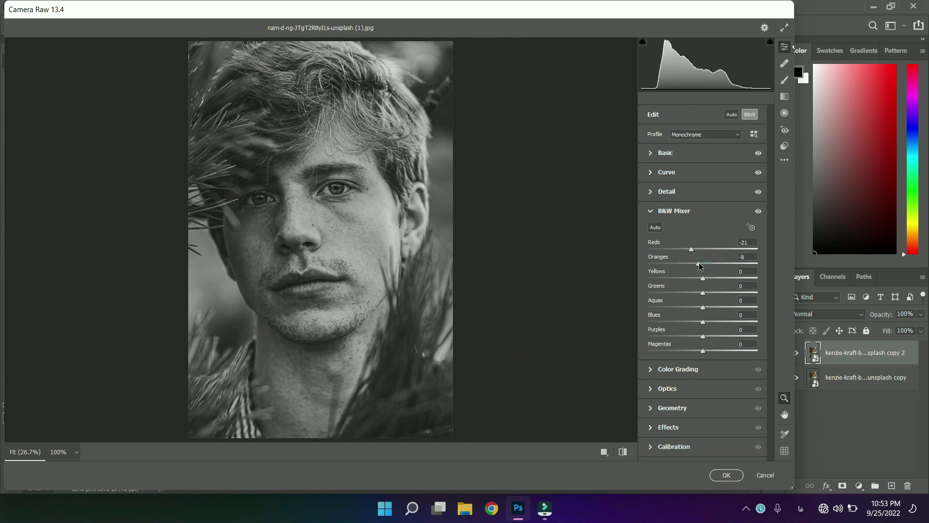
{"action": "mouse_move", "coordinate": [702, 279]}
{"action": "left_mouse_down"}
{"action": "mouse_move", "coordinate": [726, 278]}
{"action": "mouse_move", "coordinate": [660, 291]}
{"action": "mouse_move", "coordinate": [691, 293]}
{"action": "mouse_move", "coordinate": [712, 307]}
{"action": "mouse_move", "coordinate": [768, 308]}
{"action": "mouse_move", "coordinate": [716, 307]}
{"action": "mouse_move", "coordinate": [683, 320]}
{"action": "mouse_move", "coordinate": [712, 320]}
{"action": "mouse_move", "coordinate": [646, 329]}
{"action": "mouse_move", "coordinate": [670, 321]}
{"action": "left_mouse_up"}
{"action": "left_click_drag", "start_coordinate": [781, 322], "coordinate": [683, 334]}
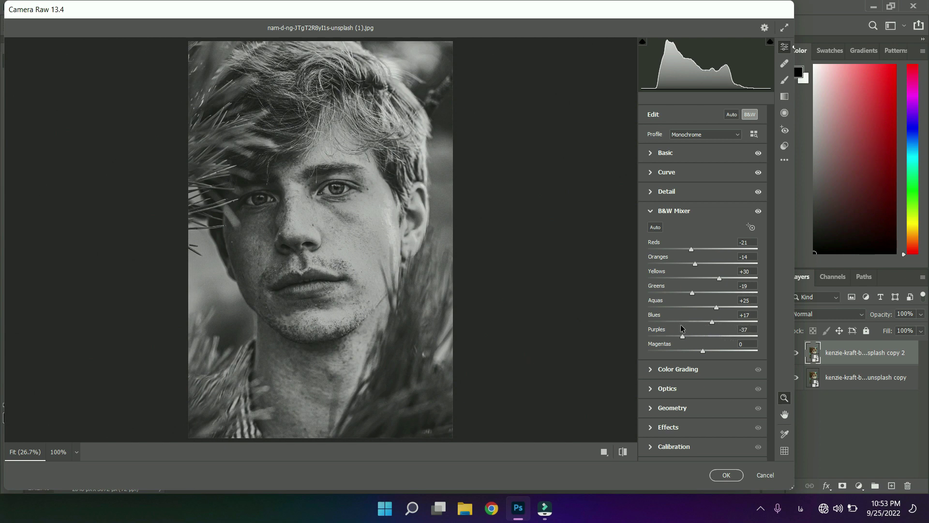
{"action": "mouse_move", "coordinate": [702, 350]}
{"action": "left_mouse_down"}
{"action": "mouse_move", "coordinate": [721, 350]}
{"action": "mouse_move", "coordinate": [683, 348]}
{"action": "left_mouse_up"}
In Color Grading, darken midtone and shadow luminance and brighten highlight luminance
{"action": "left_click", "coordinate": [661, 370]}
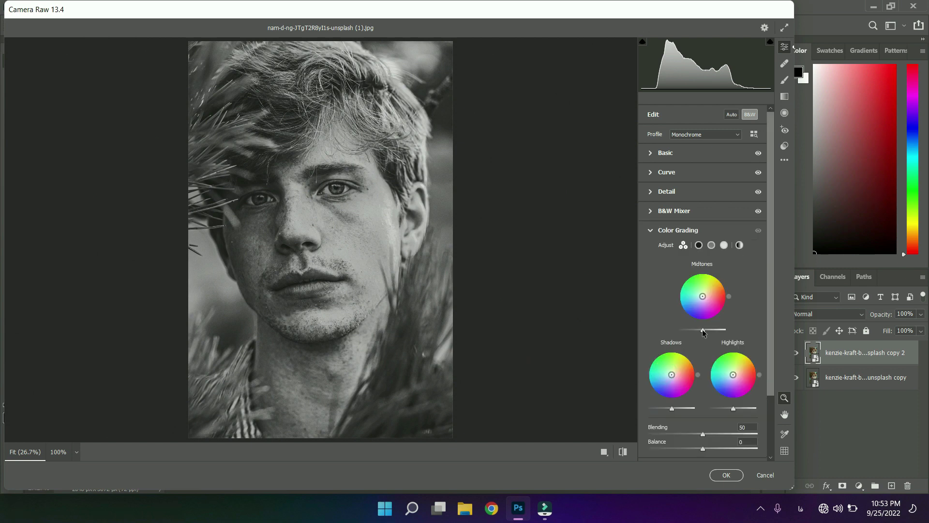
{"action": "left_click_drag", "start_coordinate": [703, 330], "coordinate": [665, 332]}
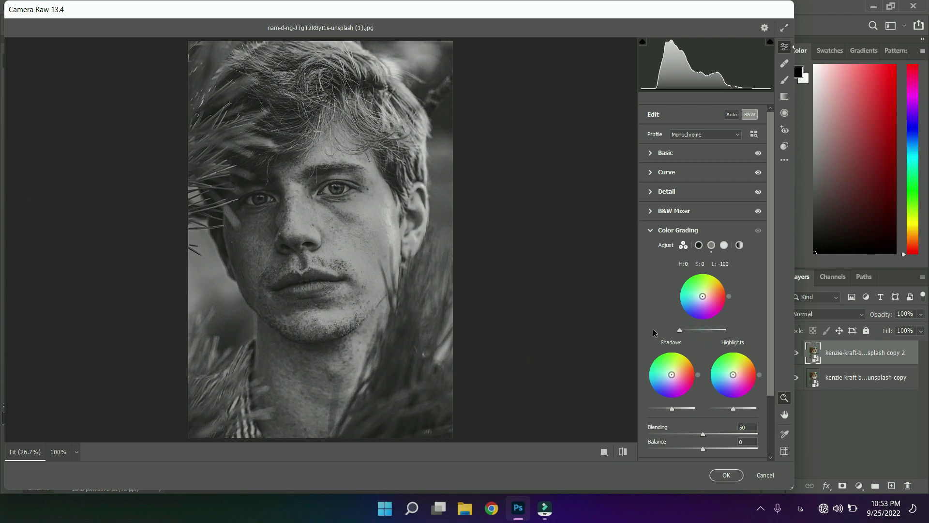
{"action": "mouse_move", "coordinate": [671, 408]}
{"action": "left_mouse_down"}
{"action": "mouse_move", "coordinate": [648, 408]}
{"action": "mouse_move", "coordinate": [674, 405]}
{"action": "left_mouse_up"}
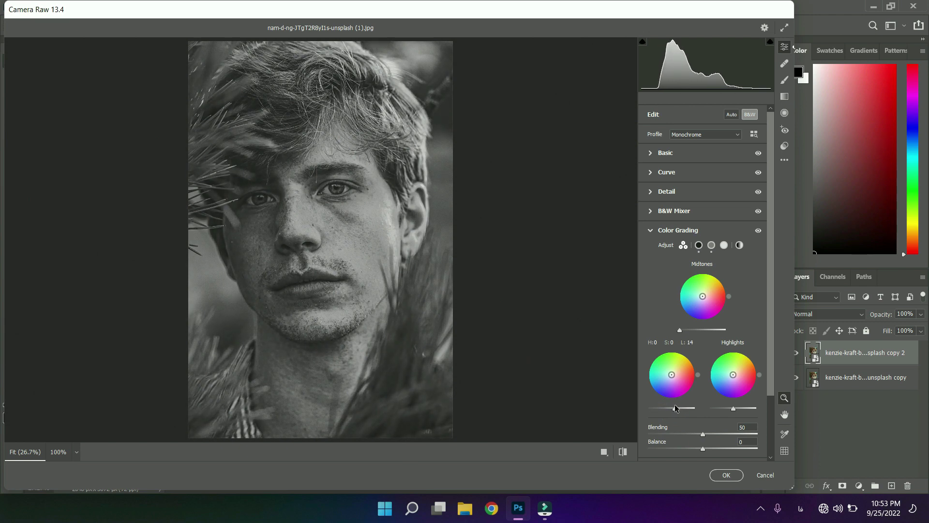
{"action": "scroll", "coordinate": [675, 404], "scroll_direction": "down", "scroll_amount": 1}
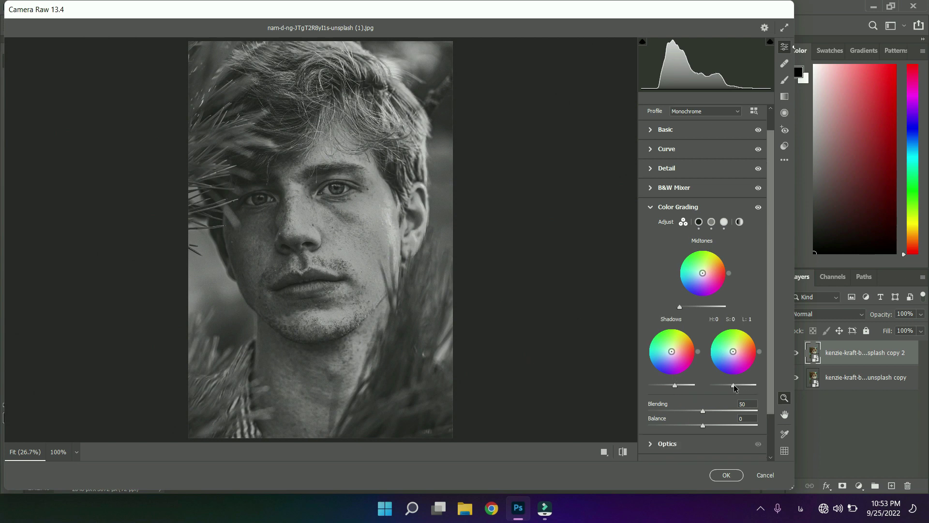
{"action": "mouse_move", "coordinate": [734, 385]}
{"action": "left_mouse_down"}
{"action": "mouse_move", "coordinate": [754, 385]}
{"action": "mouse_move", "coordinate": [739, 387]}
{"action": "left_mouse_up"}
Set colour grading Blending to 100 and Balance to -40
{"action": "scroll", "coordinate": [715, 392], "scroll_direction": "down", "scroll_amount": 1}
{"action": "left_click_drag", "start_coordinate": [704, 388], "coordinate": [798, 390]}
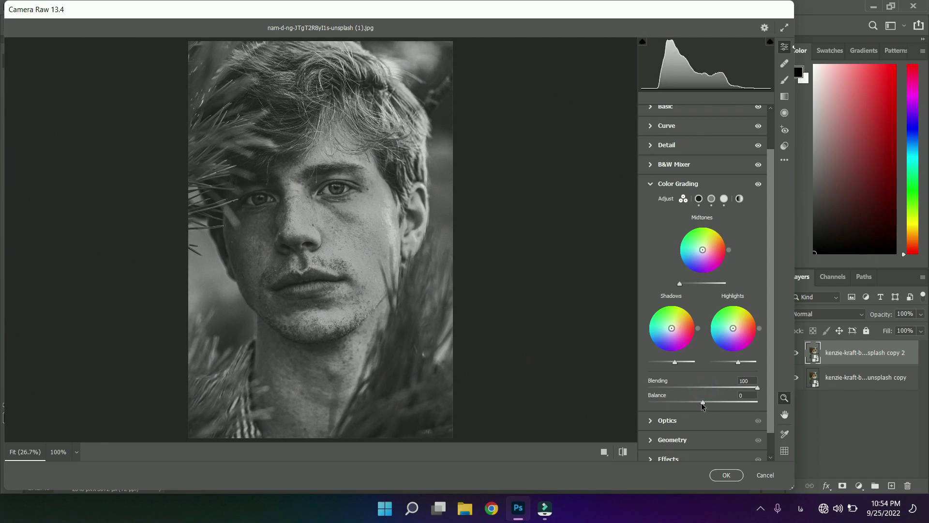
{"action": "left_click_drag", "start_coordinate": [702, 402], "coordinate": [680, 402]}
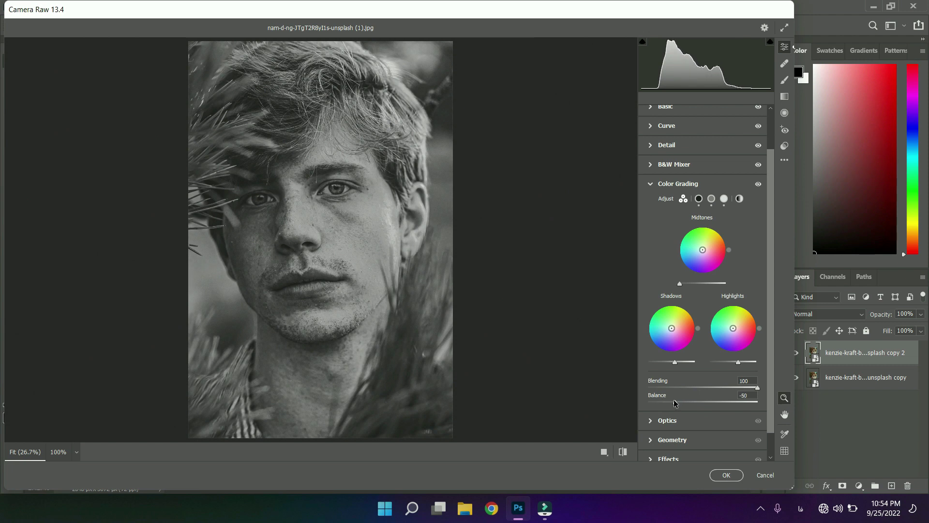
{"action": "mouse_move", "coordinate": [662, 403]}
{"action": "left_mouse_down"}
{"action": "mouse_move", "coordinate": [699, 403]}
{"action": "mouse_move", "coordinate": [685, 401]}
{"action": "left_mouse_up"}
{"action": "scroll", "coordinate": [688, 406], "scroll_direction": "down", "scroll_amount": 1}
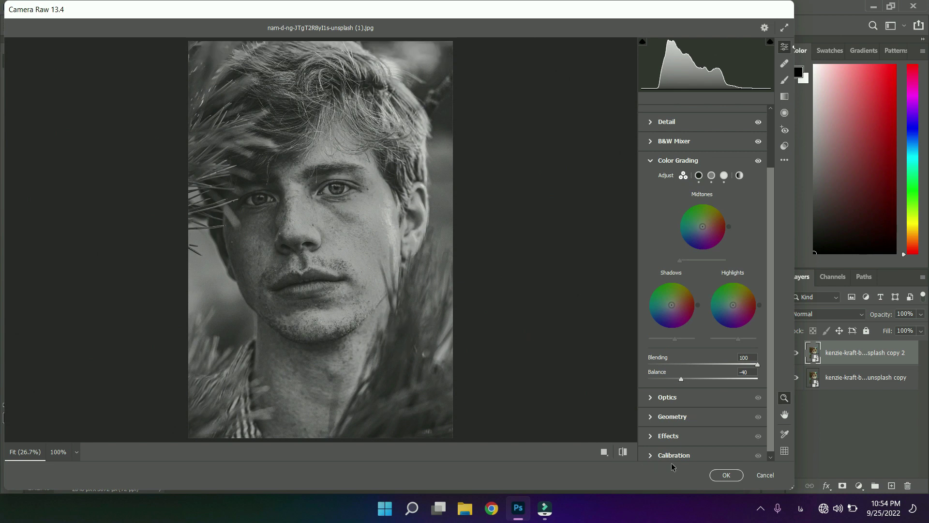
Commit the Camera Raw smart filter and toggle the layer's visibility to compare with the colour original
{"action": "left_click", "coordinate": [733, 478]}
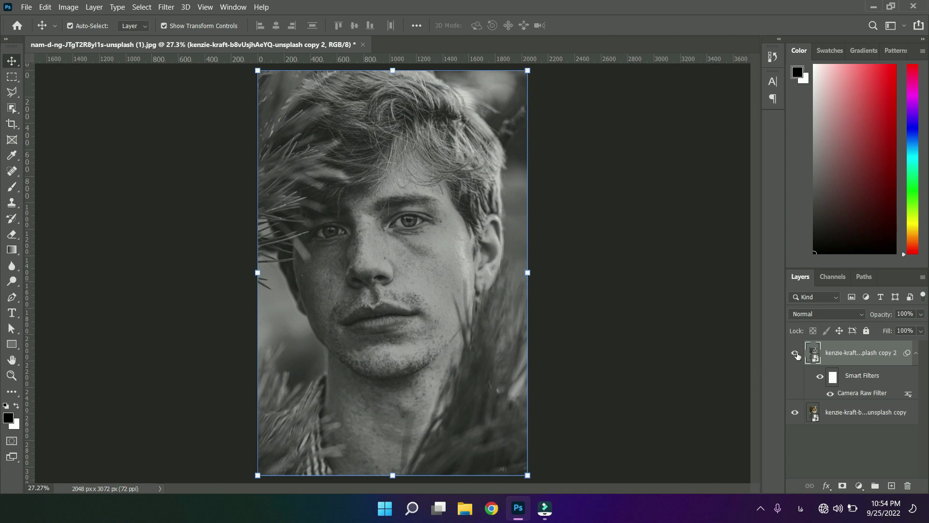
{"action": "left_click", "coordinate": [796, 354]}
{"action": "left_click", "coordinate": [796, 353]}
{"action": "left_click", "coordinate": [796, 353]}
{"action": "left_click", "coordinate": [796, 354]}
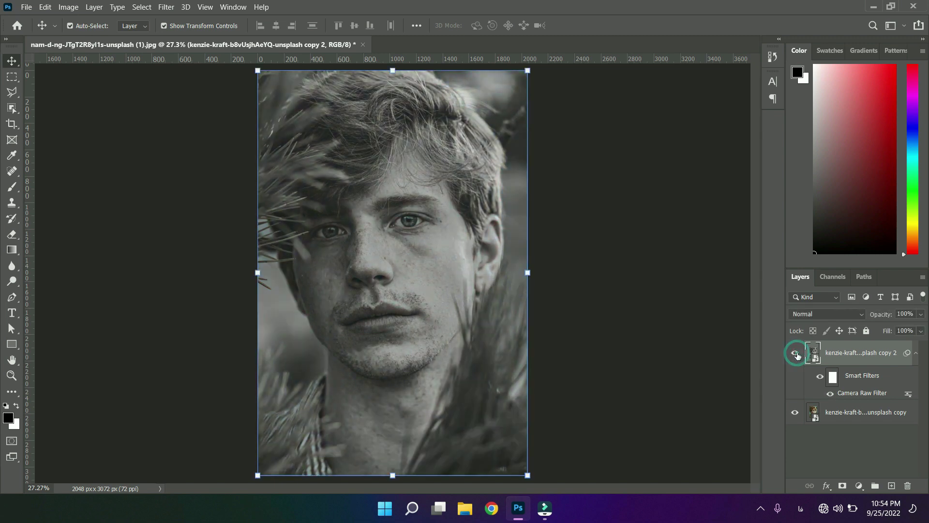